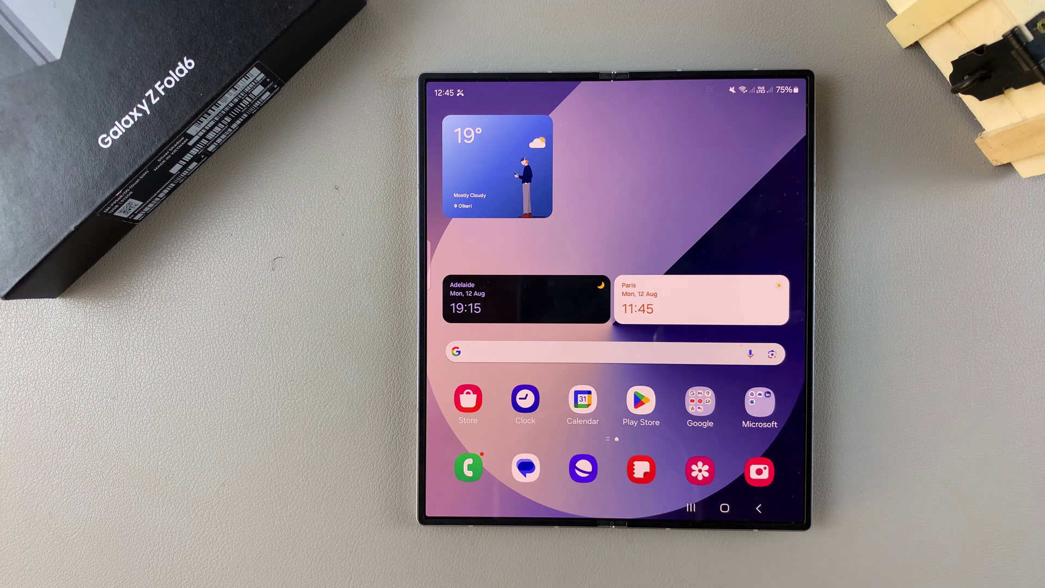
- Open Settings from the app list and go to Advanced features > Multi window
drag(710, 375, 710, 204)
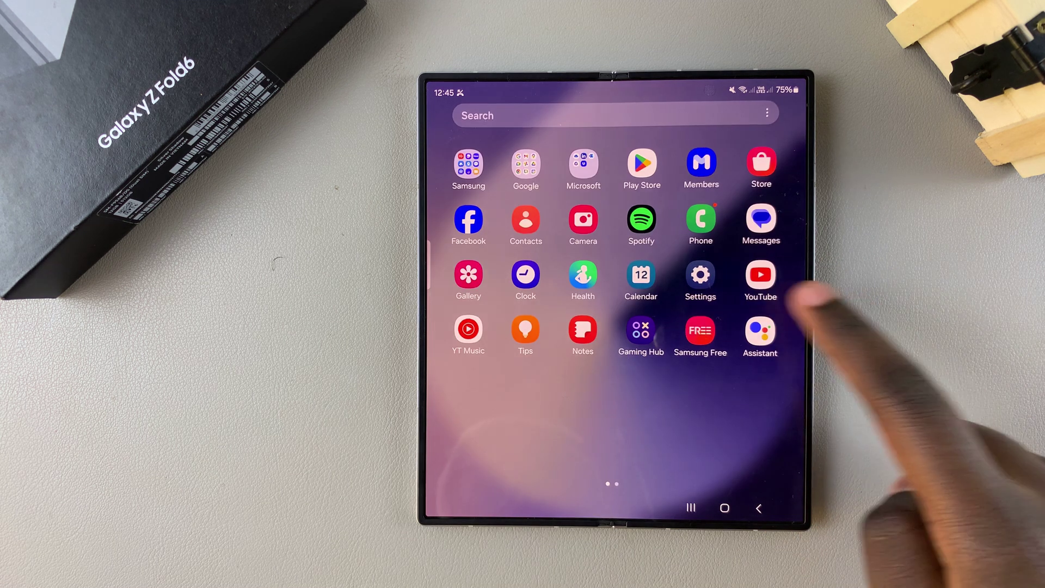
click(699, 276)
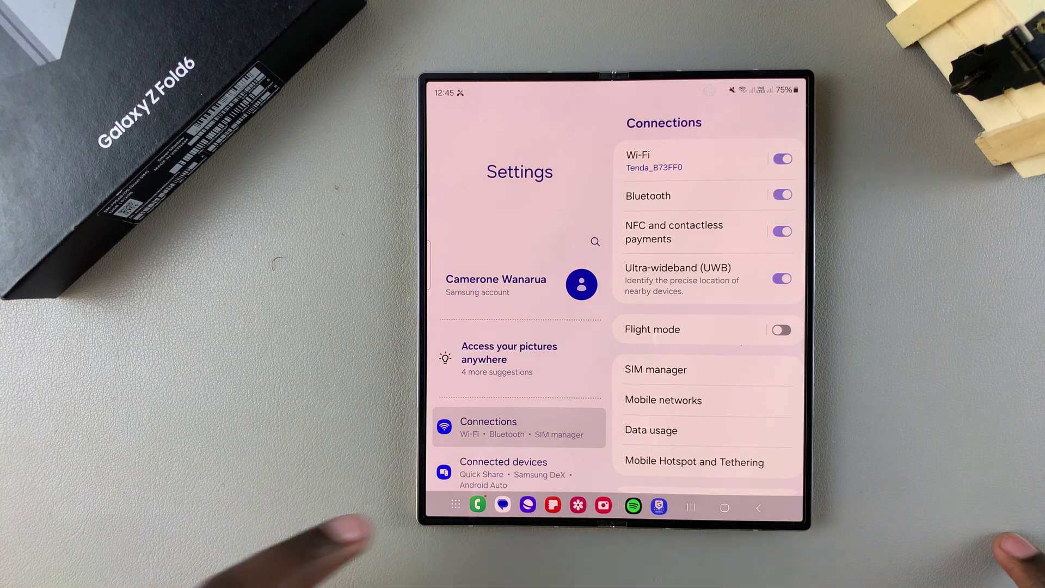
scroll(490, 441, down, 10)
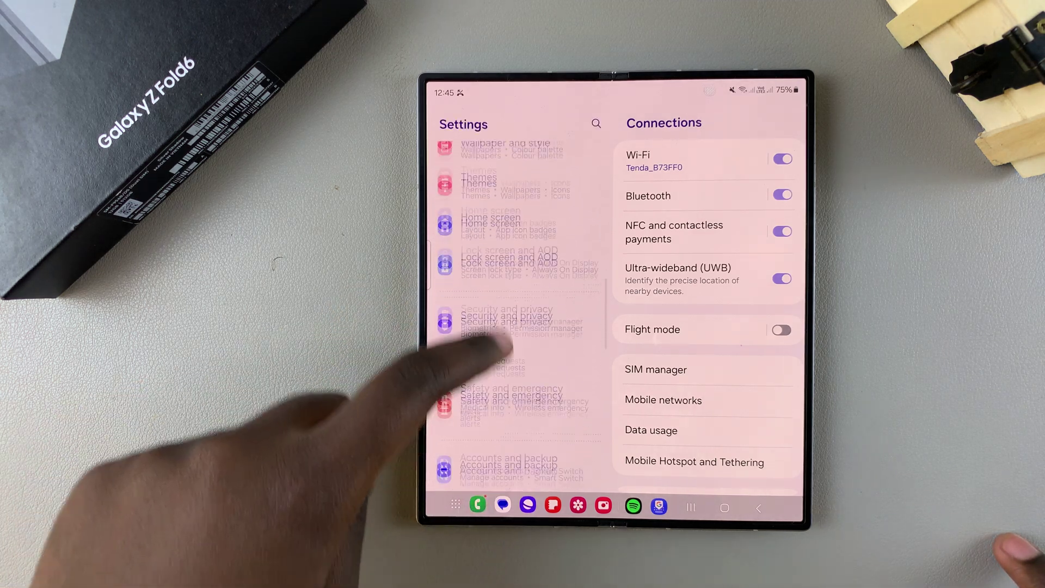
scroll(490, 337, down, 5)
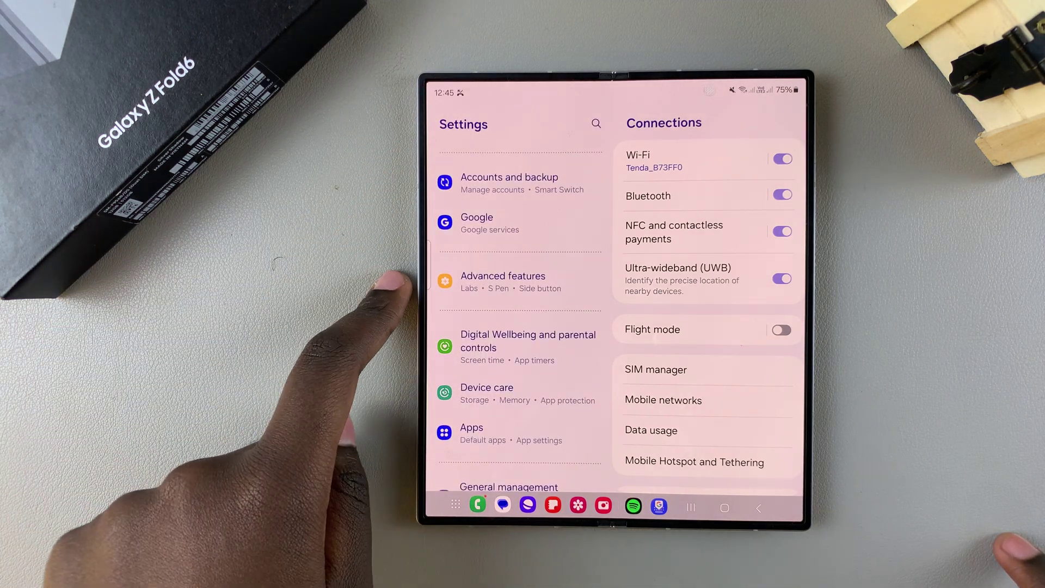
click(502, 281)
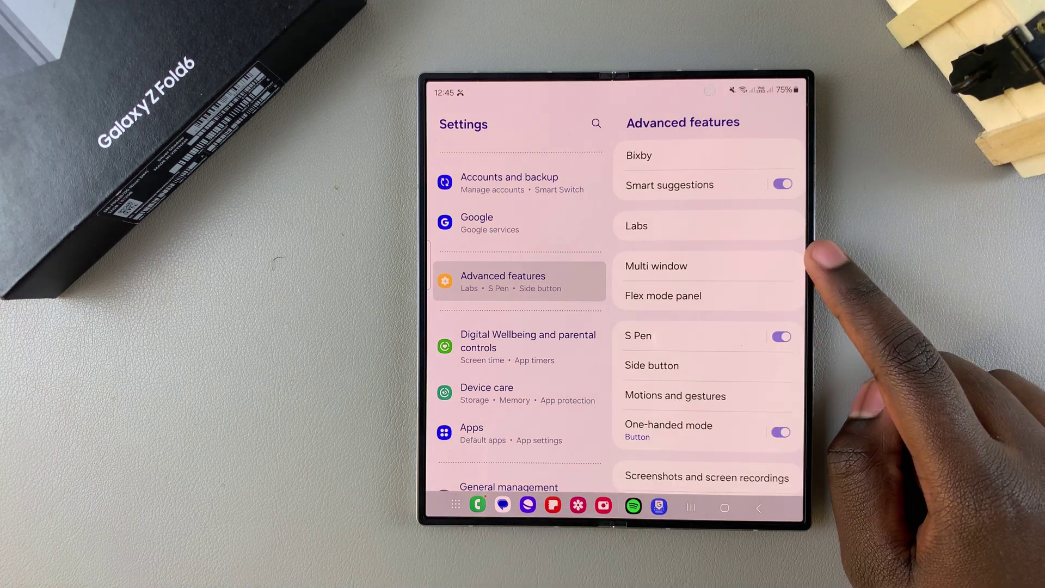
click(698, 265)
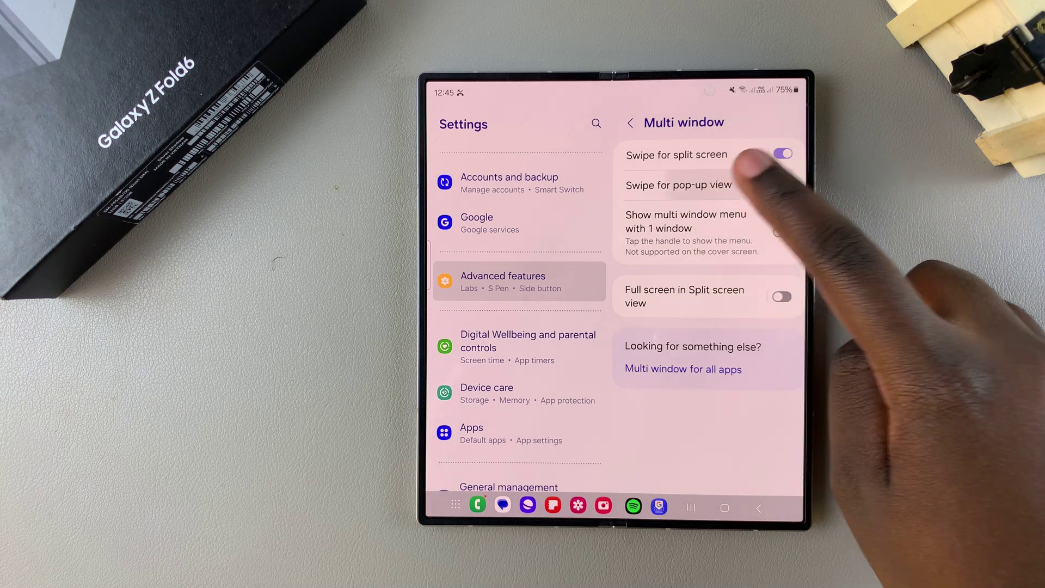
- Switch Swipe for pop-up view on, then return to the home screen
click(678, 185)
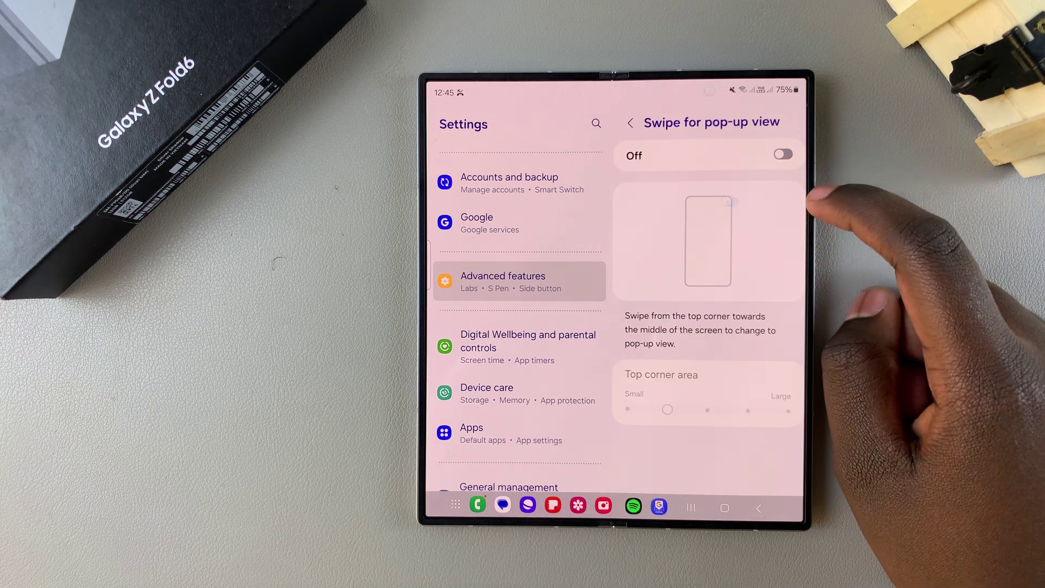
click(782, 154)
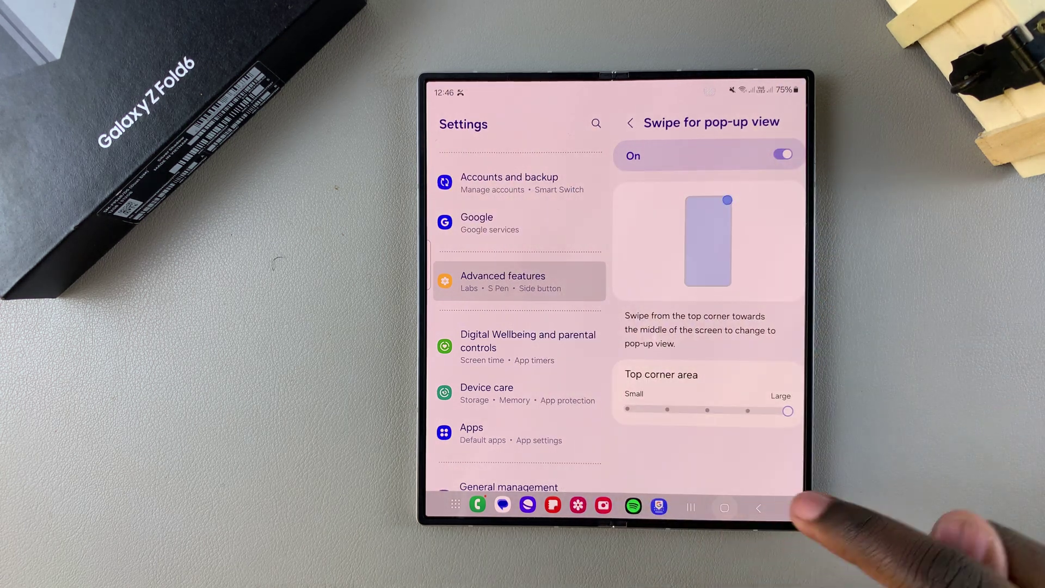
click(723, 507)
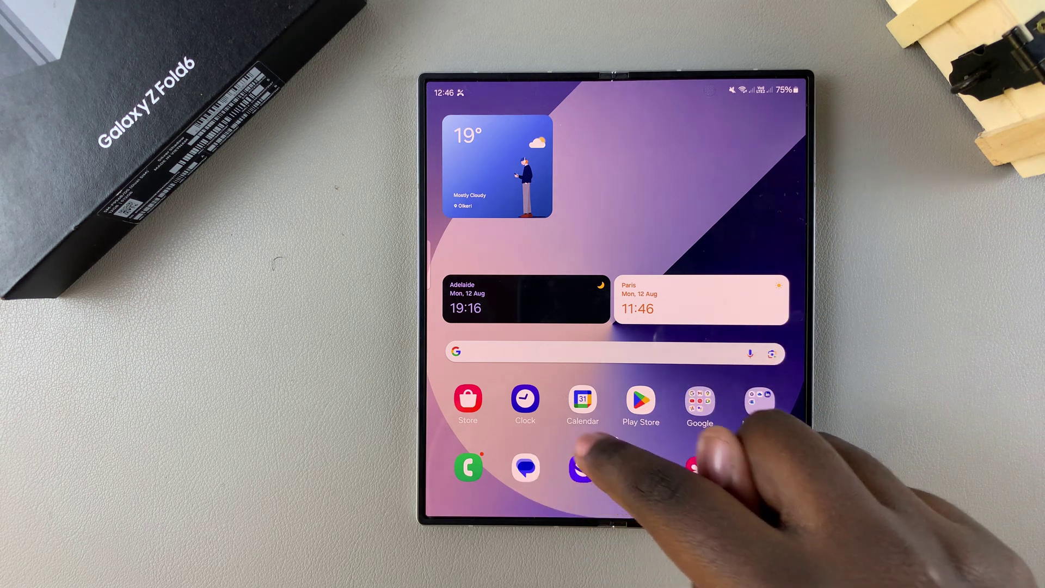
- Launch Clock and shrink its Alarm screen into a floating pop-up window
click(525, 398)
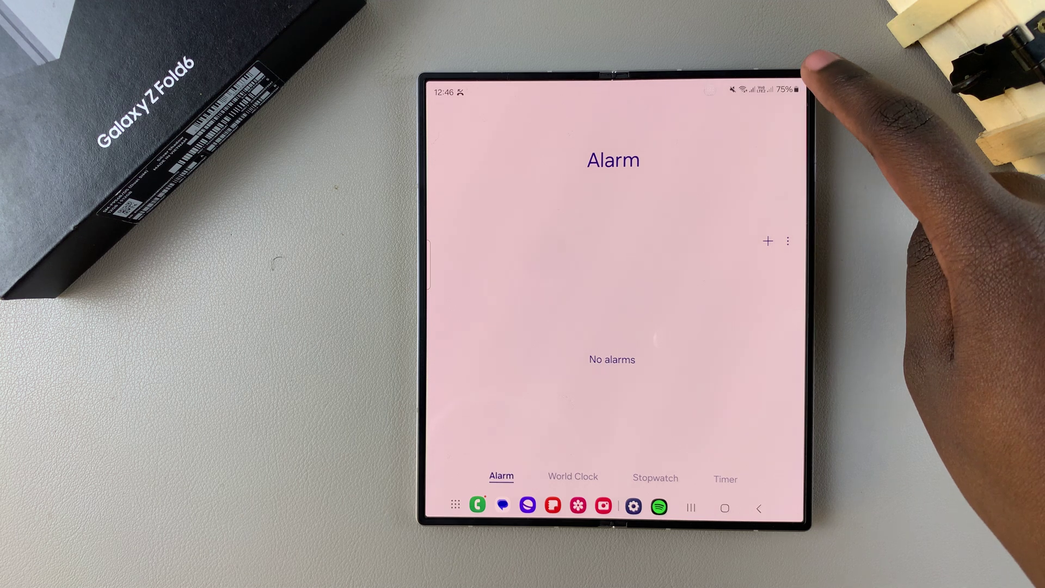
click(624, 313)
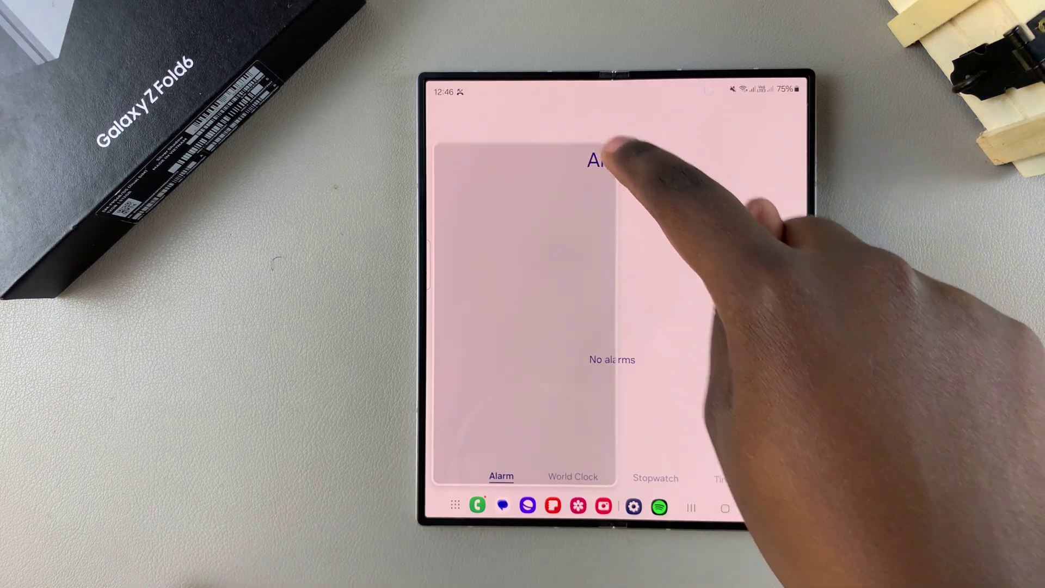
mouse_move(600, 294)
mouse_down()
mouse_move(711, 274)
mouse_move(771, 343)
mouse_move(595, 338)
mouse_move(535, 380)
mouse_move(665, 210)
mouse_move(746, 140)
mouse_move(700, 210)
mouse_move(596, 318)
mouse_move(571, 294)
mouse_move(595, 218)
mouse_move(630, 213)
mouse_up()
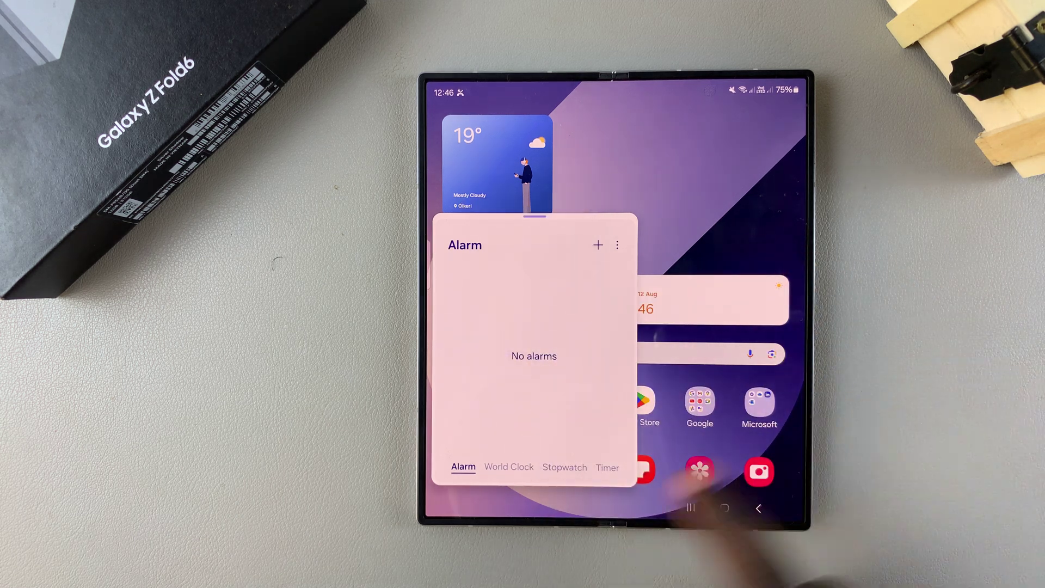
- Cycle the Clock pop-up through Stopwatch, Timer, World Clock and back to Alarm
click(509, 466)
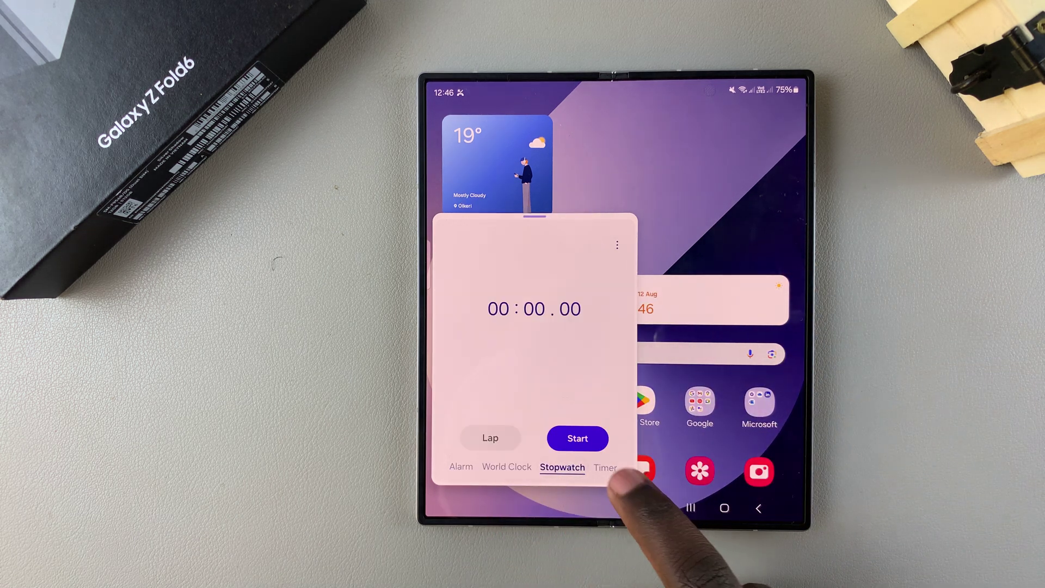
click(605, 467)
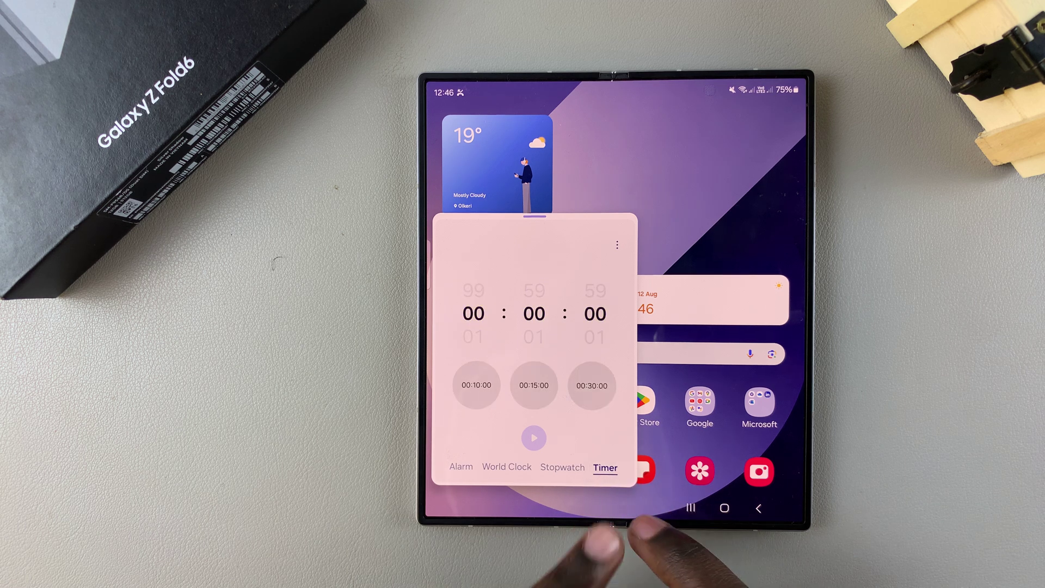
click(563, 466)
click(500, 466)
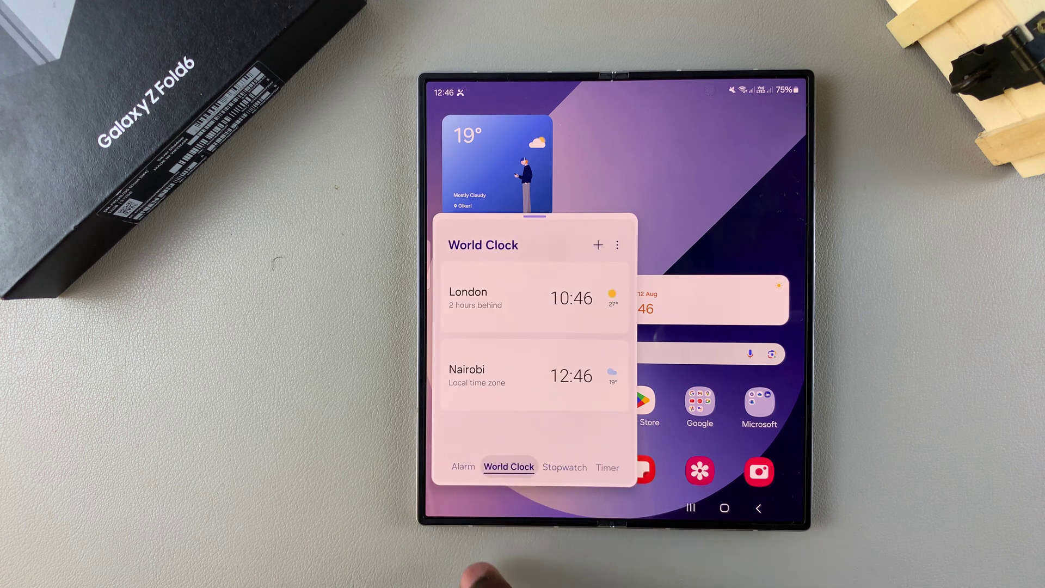
click(463, 466)
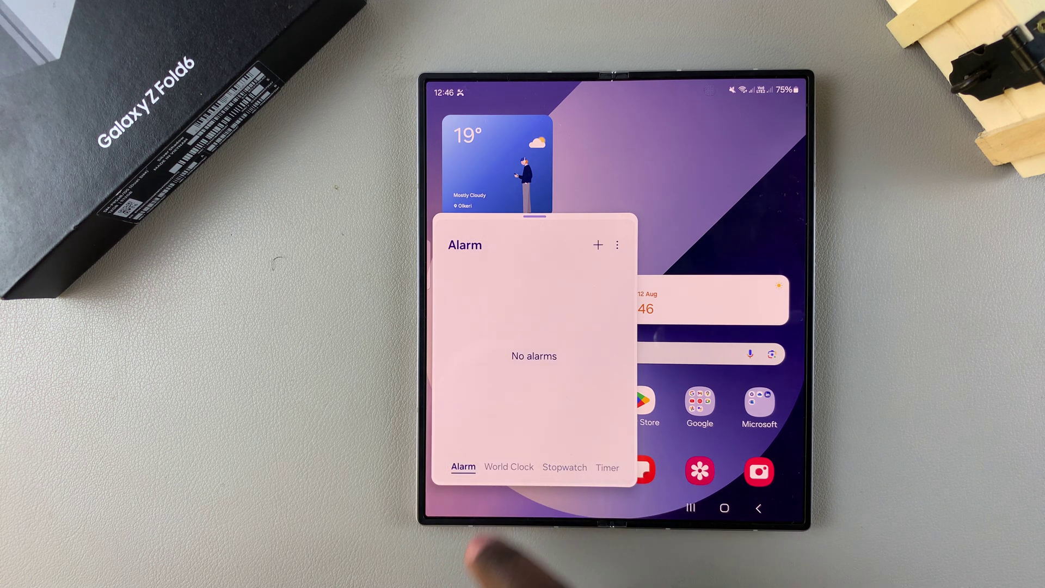
- Move the Clock pop-up toward the screen centre, then close it
mouse_move(535, 216)
mouse_down()
mouse_move(572, 233)
mouse_move(620, 157)
mouse_up()
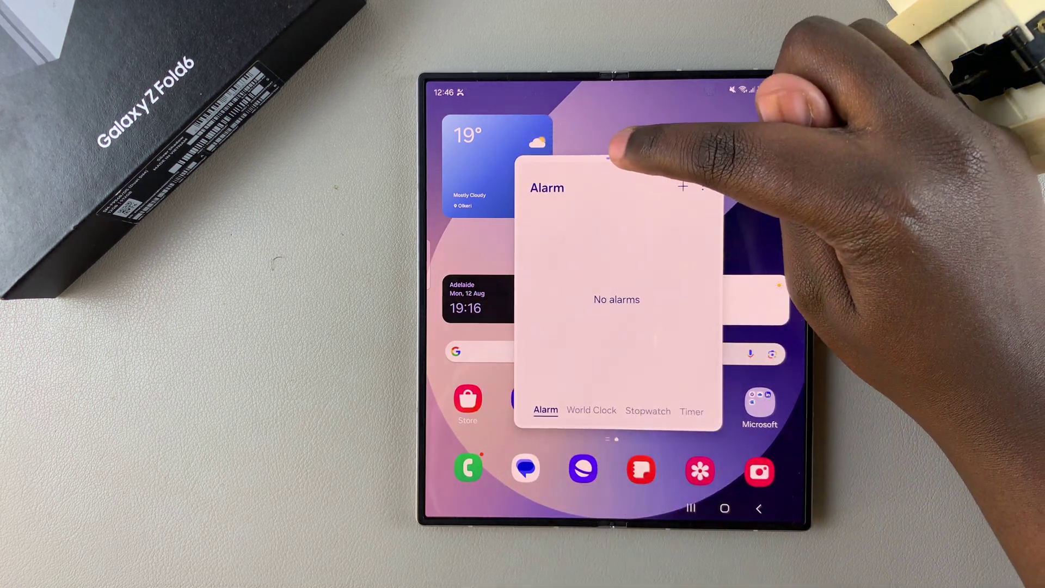
click(629, 139)
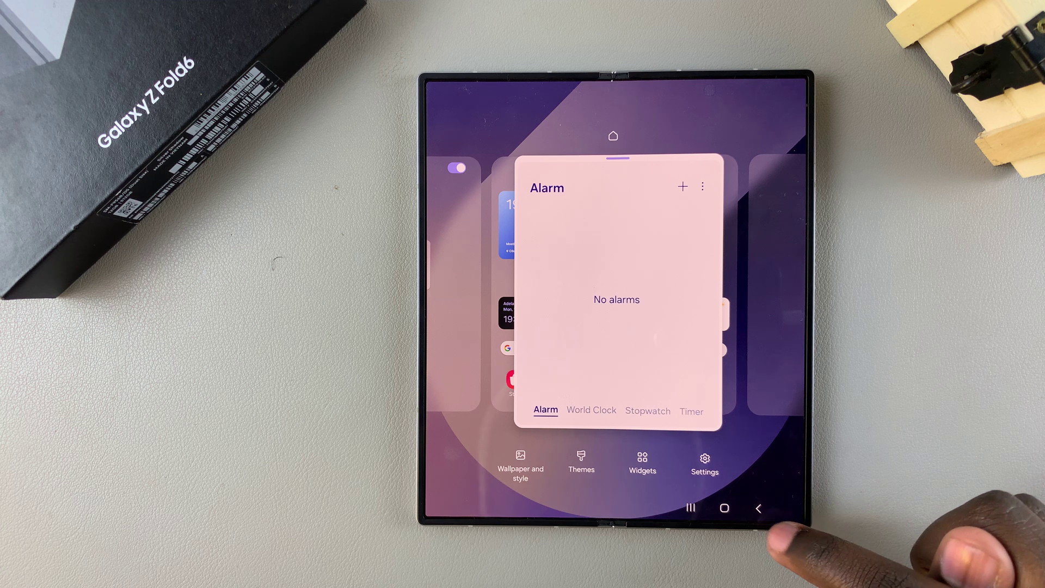
click(757, 508)
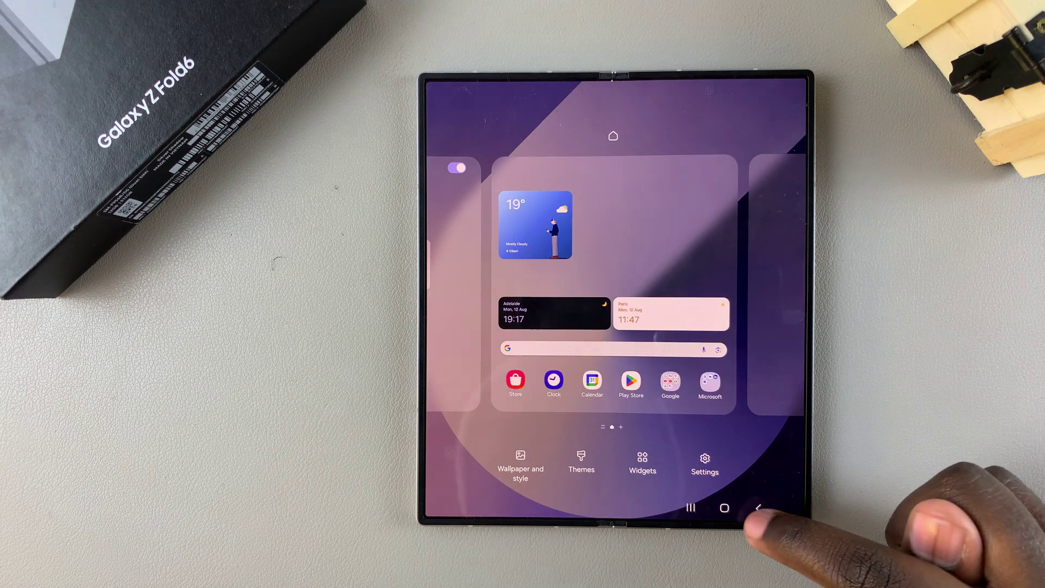
- Relaunch Clock as a pop-up with a top-corner swipe, then drag it onto Remove
click(758, 508)
click(525, 399)
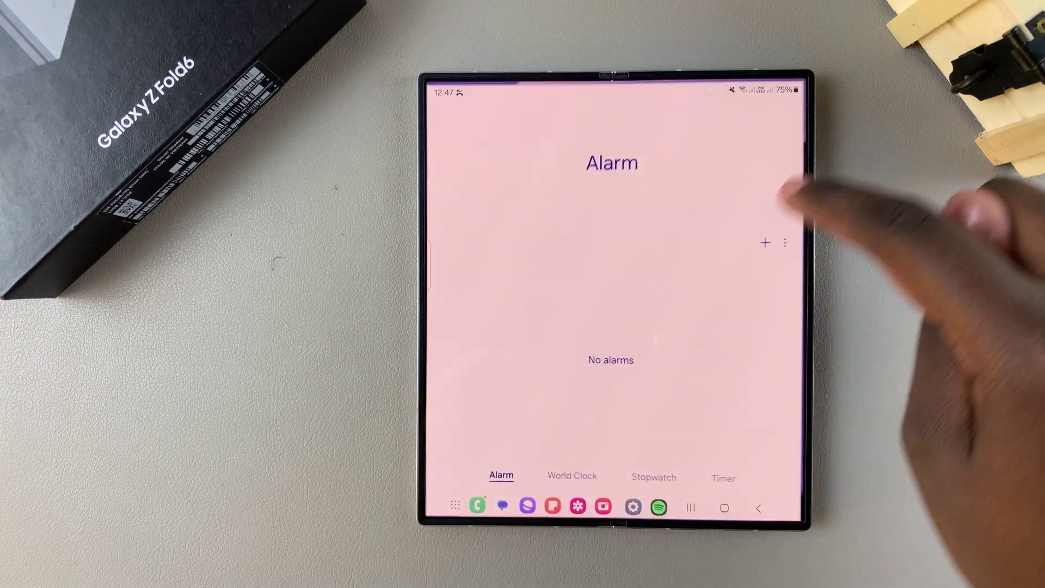
mouse_move(796, 82)
mouse_down()
mouse_move(609, 296)
mouse_move(618, 210)
mouse_up()
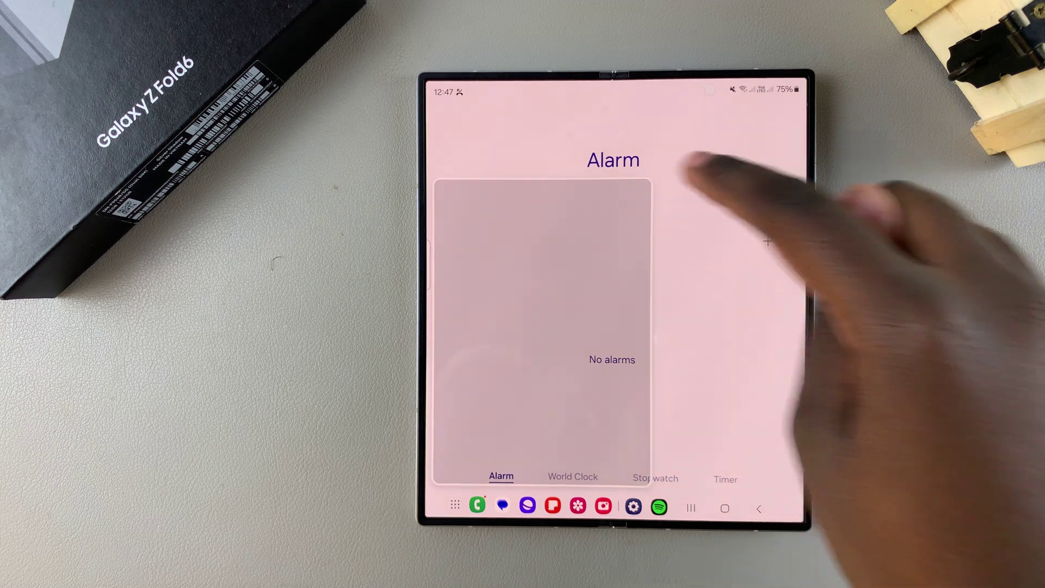
mouse_move(557, 188)
mouse_down()
mouse_move(634, 124)
mouse_move(627, 119)
mouse_move(629, 374)
mouse_move(616, 445)
mouse_up()
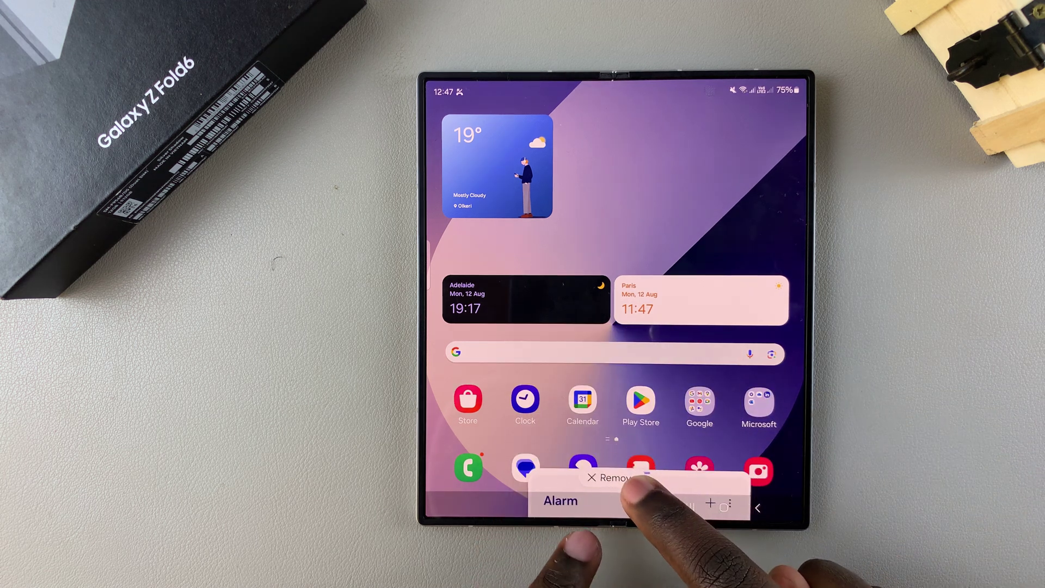
drag(633, 488, 607, 483)
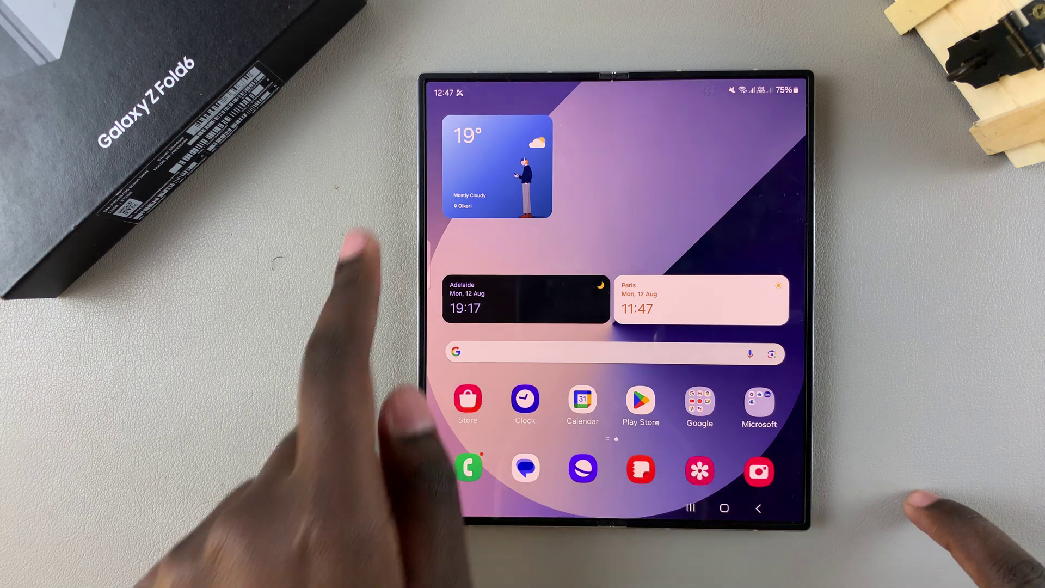
- Turn Swipe for pop-up view off and check that top-corner swipes no longer create pop-ups
drag(666, 441, 654, 245)
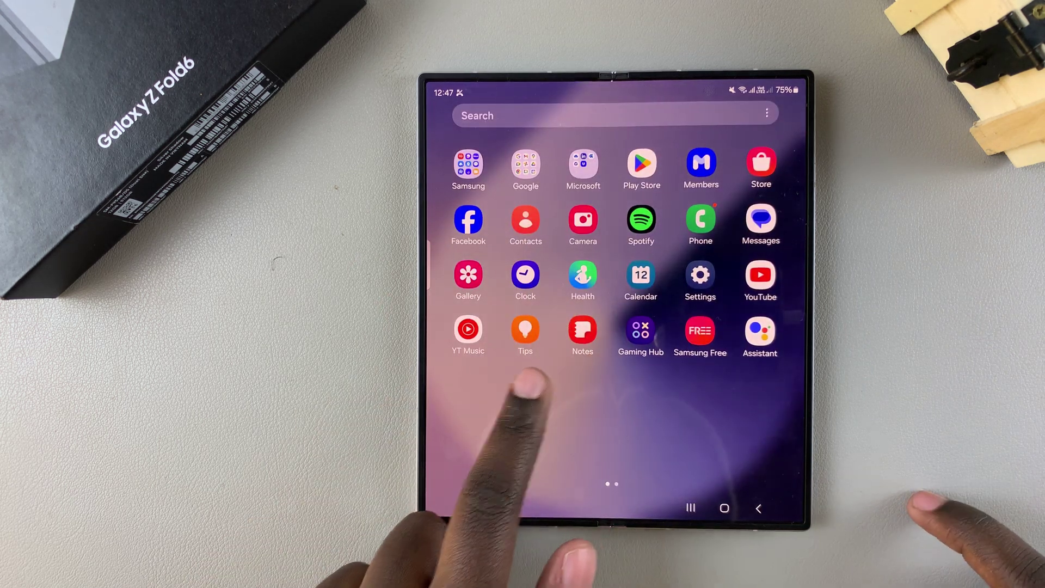
click(699, 278)
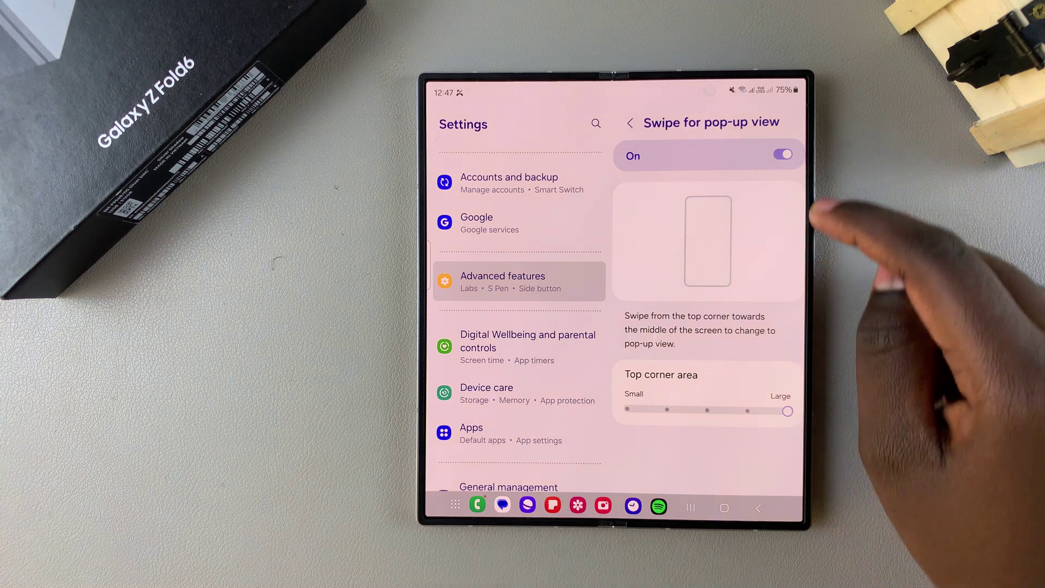
click(782, 155)
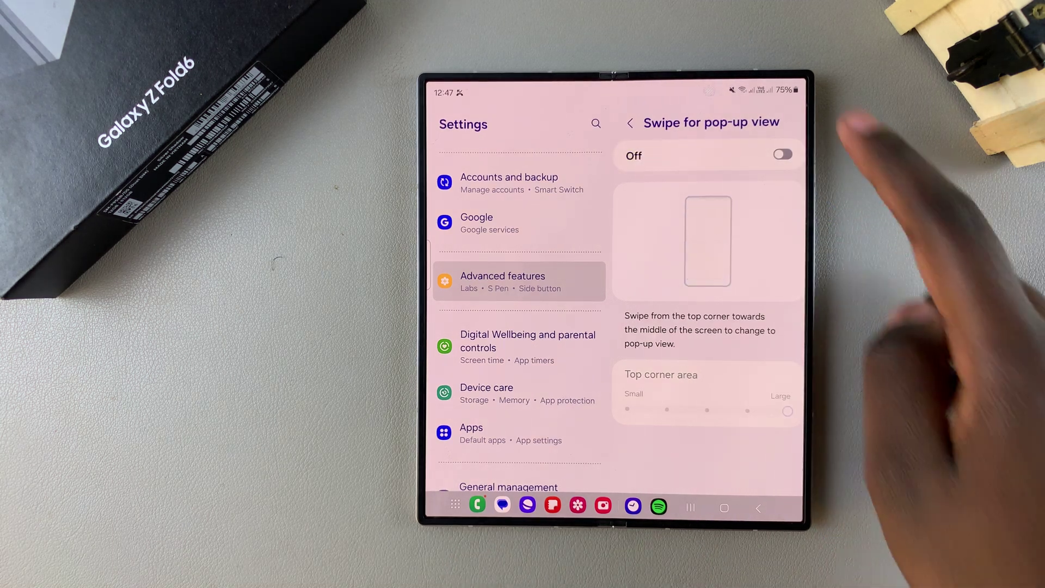
mouse_move(784, 86)
mouse_down()
mouse_move(666, 249)
mouse_move(782, 130)
mouse_up()
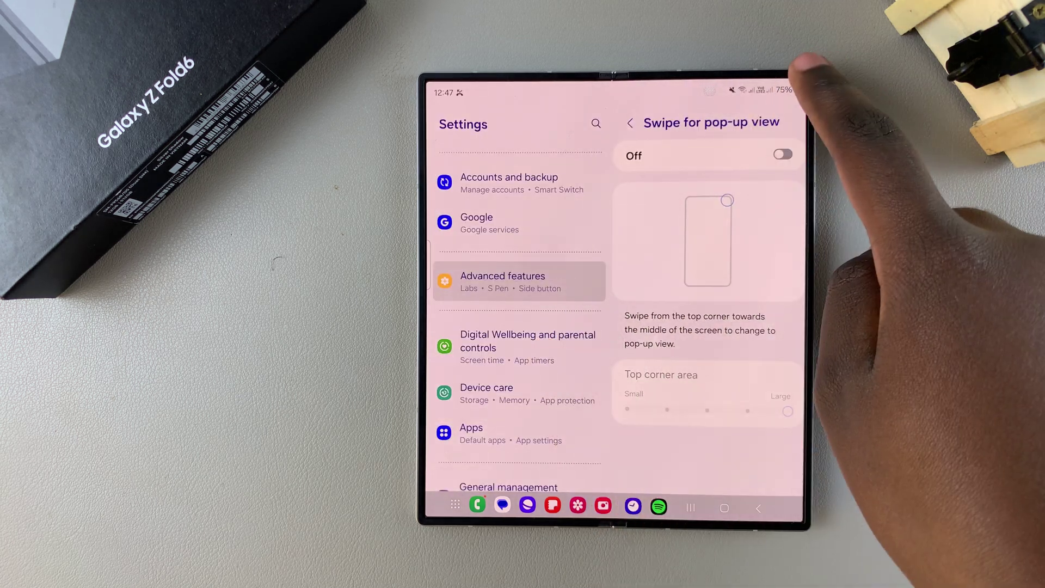
mouse_move(776, 91)
mouse_down()
mouse_move(600, 281)
mouse_move(791, 74)
mouse_up()
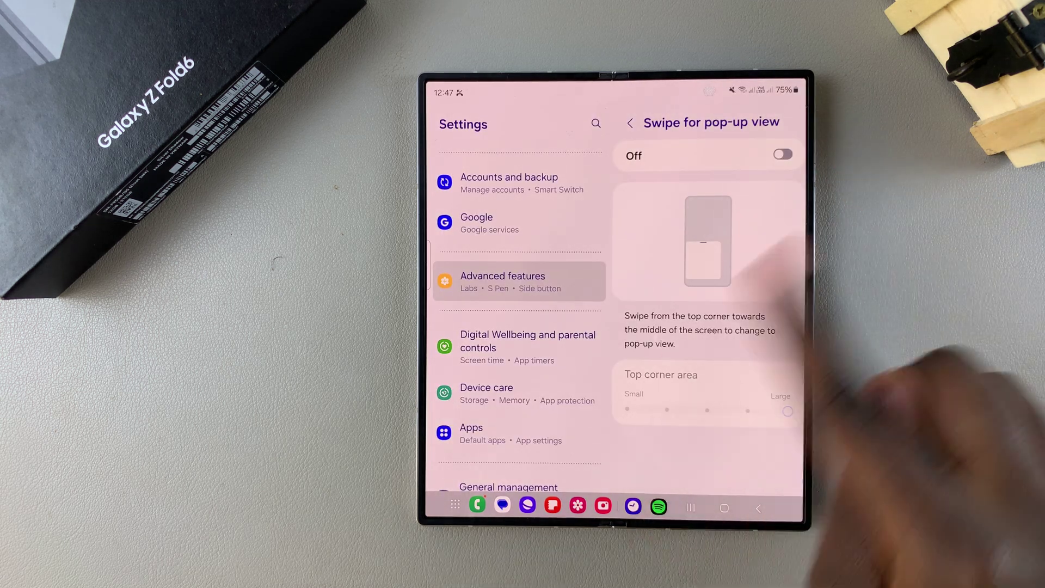
- Swipe away the Clock and Settings cards from the recent apps view
click(690, 508)
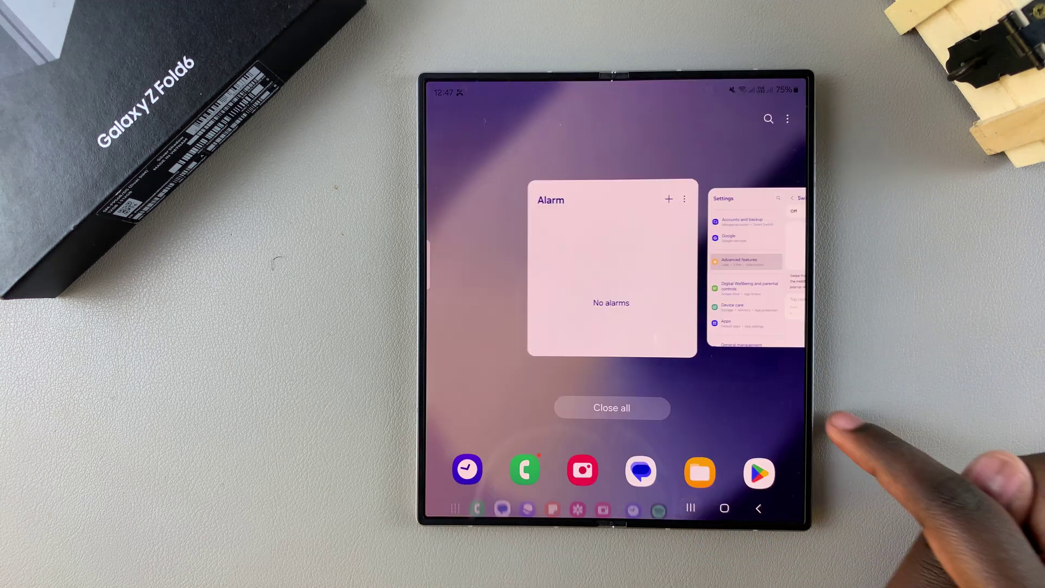
drag(664, 327, 670, 123)
drag(769, 303, 770, 98)
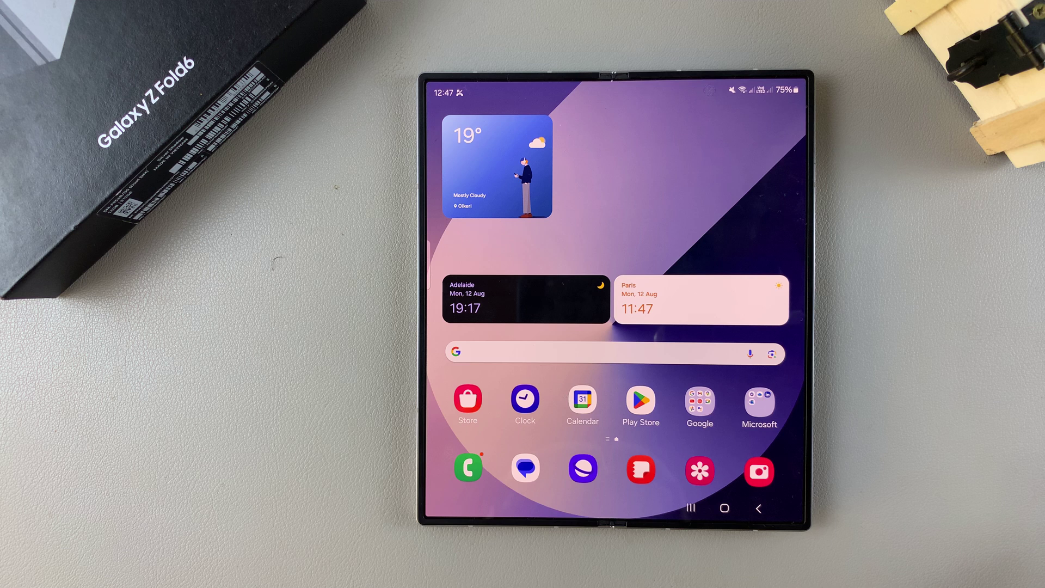